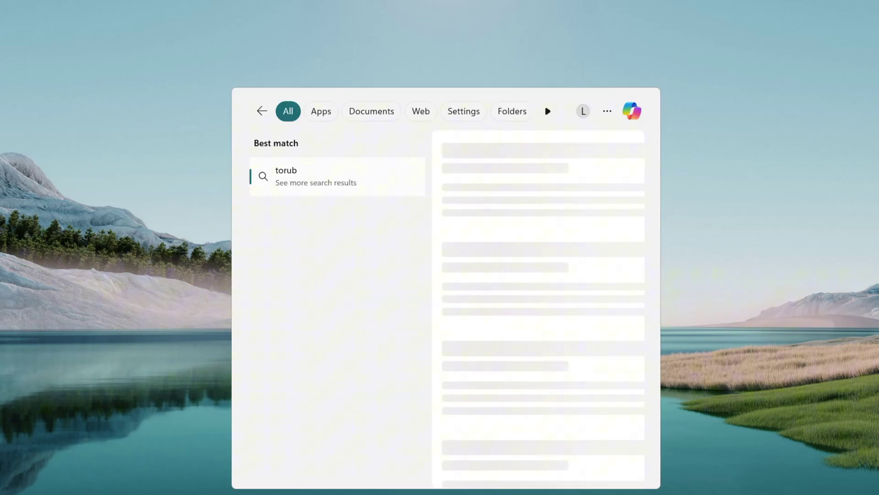
# Clear the search box to start a new search for Troubleshoot settings
pyautogui.press('BackSpace')
pyautogui.press('BackSpace')
pyautogui.press('BackSpace')
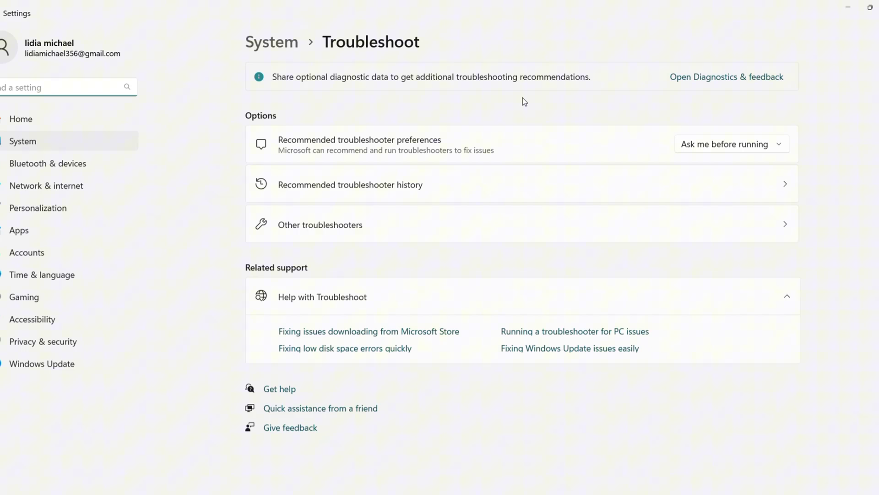
# Show the Other troubleshooters list that includes Audio
pyautogui.click(459, 227)
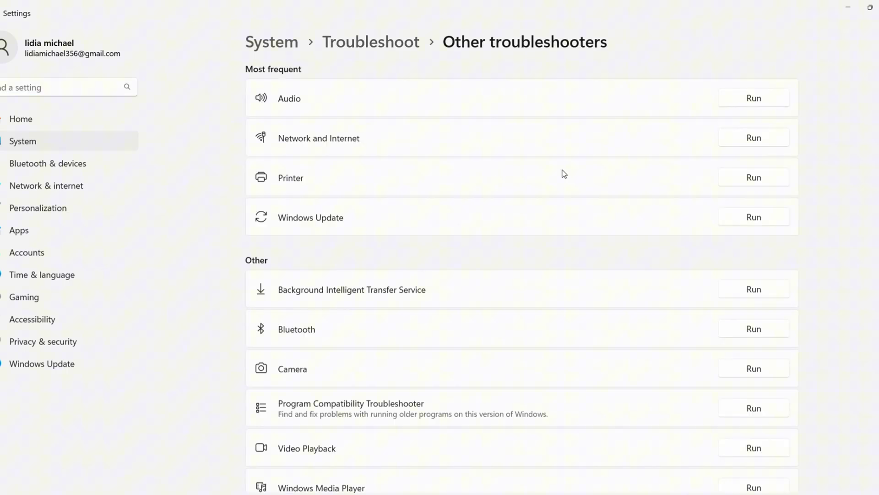
pyautogui.scroll(-2, 520, 267)
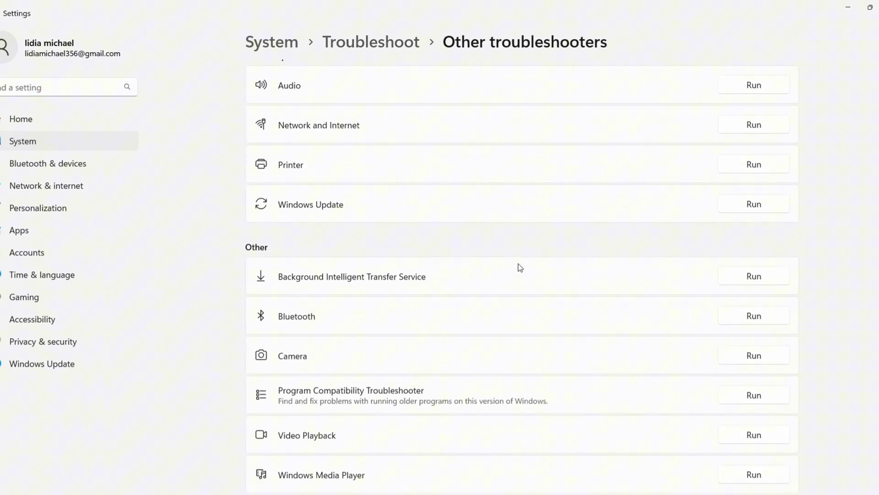
pyautogui.scroll(2, 520, 267)
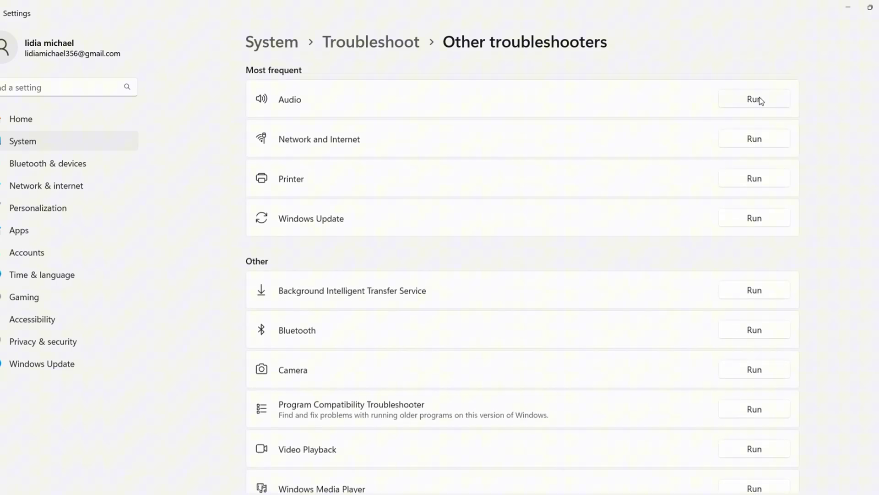
# Run the Audio troubleshooter and move its window toward the lower right
pyautogui.click(757, 100)
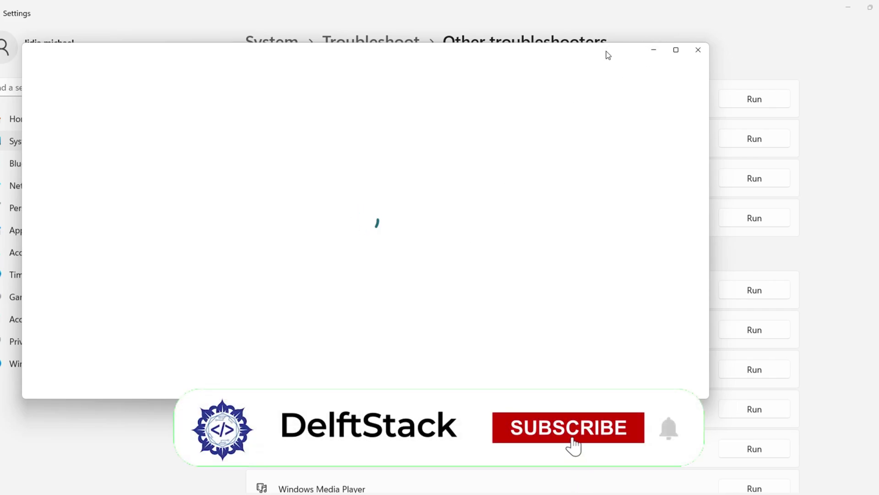
pyautogui.moveTo(607, 51); pyautogui.dragTo(712, 126)
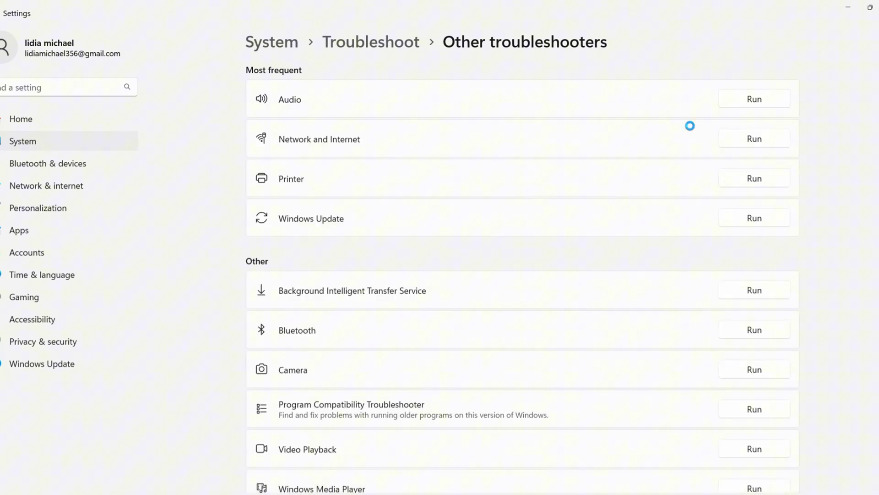
# Close the Settings window
pyautogui.click(849, 7)
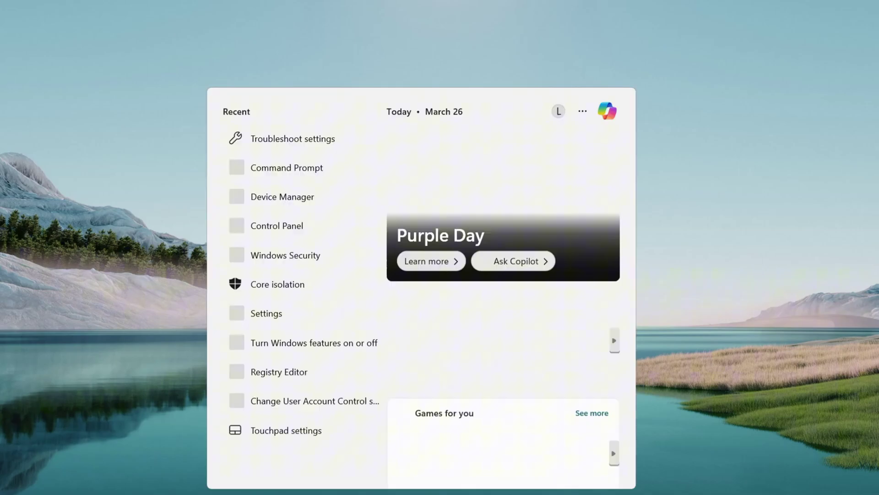
pyautogui.write('cmd')
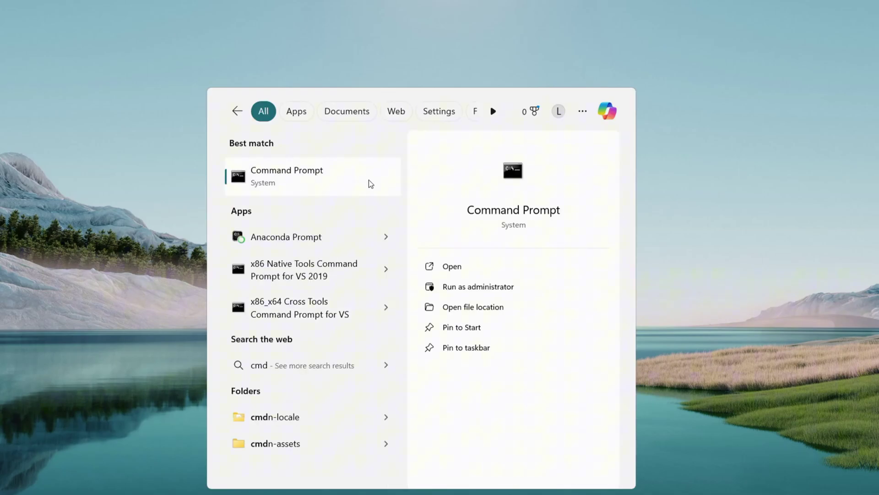
# Show the launch options for Command Prompt to run it as administrator
pyautogui.rightClick(319, 184)
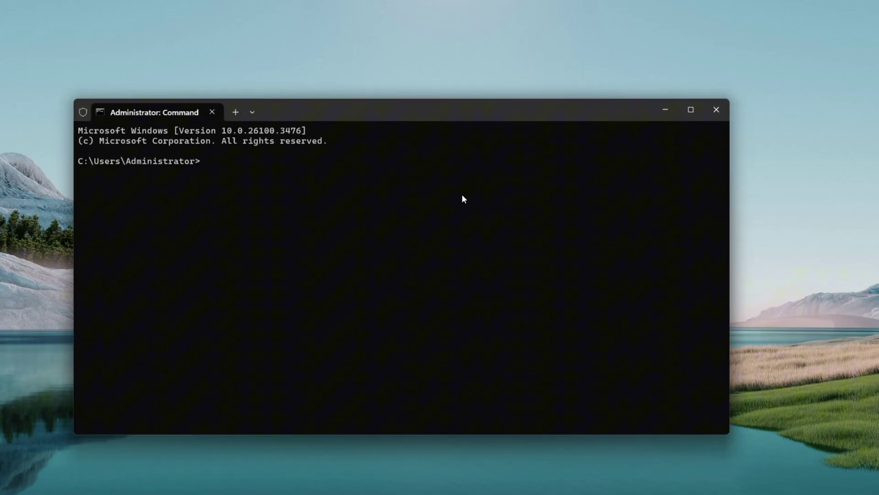
# Reposition the administrator Command Prompt window before entering the msdt command
pyautogui.moveTo(347, 113); pyautogui.dragTo(398, 113)
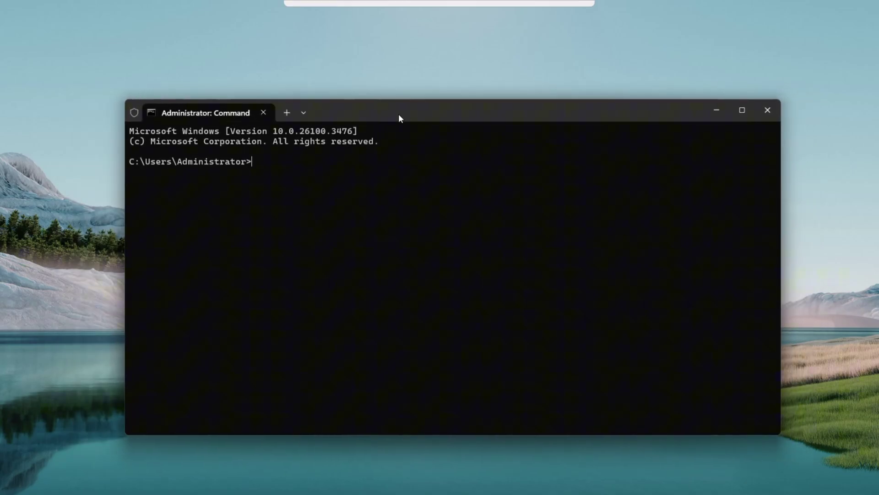
pyautogui.write('msdt.exe -id DeviceDiagnostic')
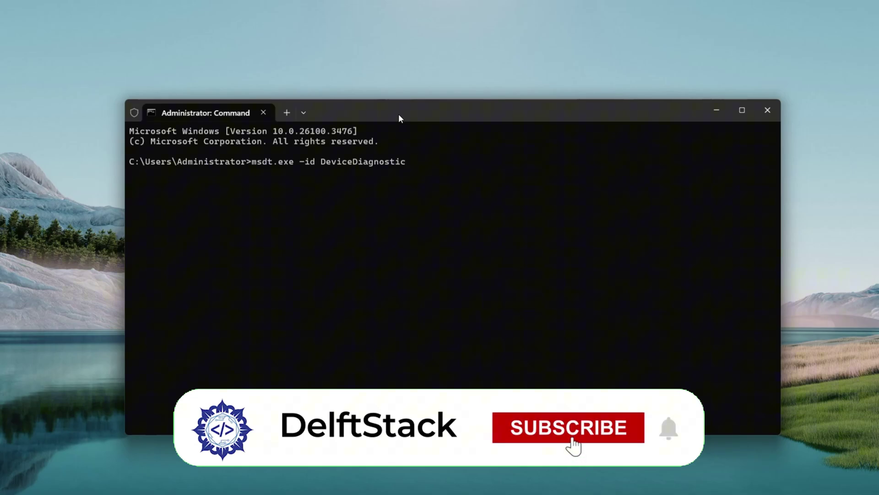
pyautogui.rightClick(399, 118)
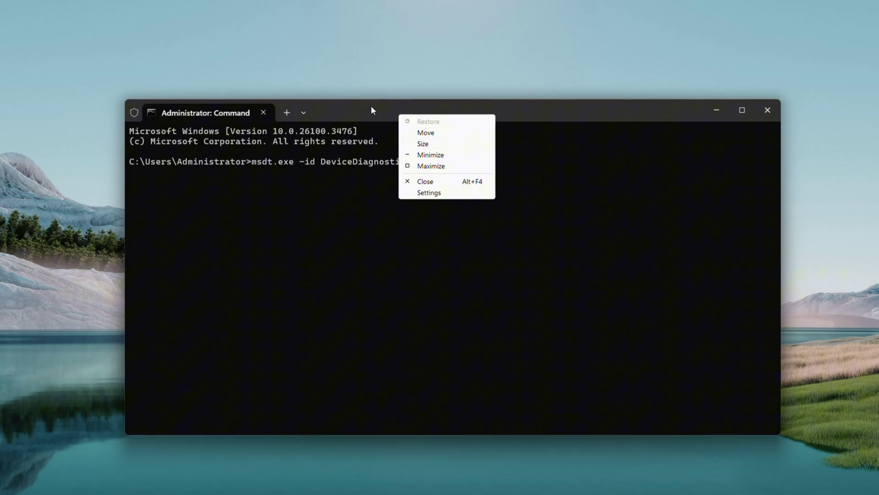
pyautogui.click(353, 113)
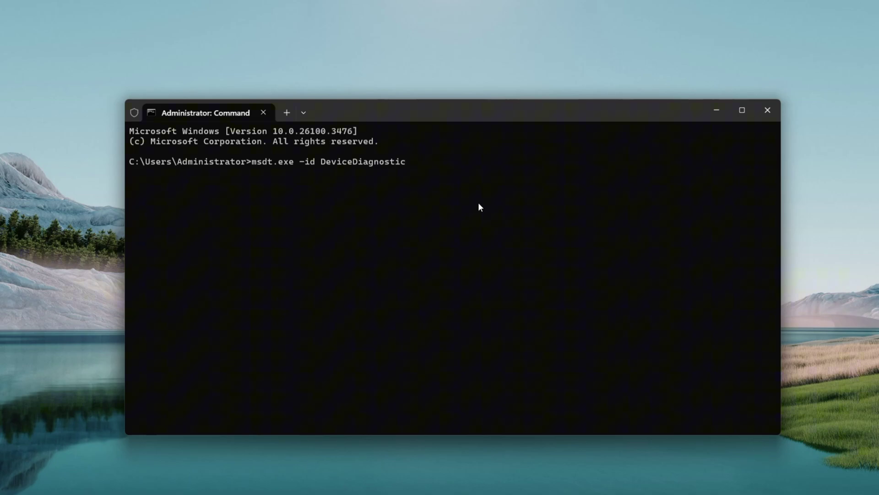
# Run msdt.exe -id DeviceDiagnostic and move the Hardware and Devices dialog aside
pyautogui.press('Return')
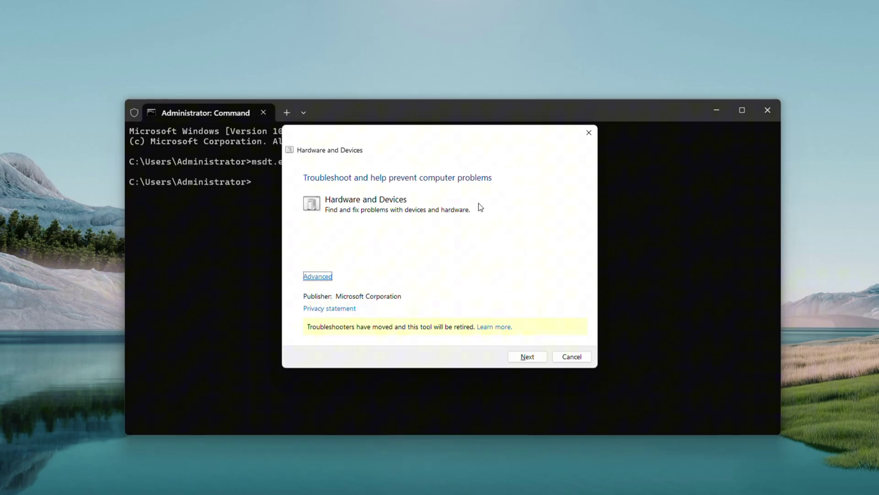
pyautogui.moveTo(458, 134); pyautogui.dragTo(608, 145)
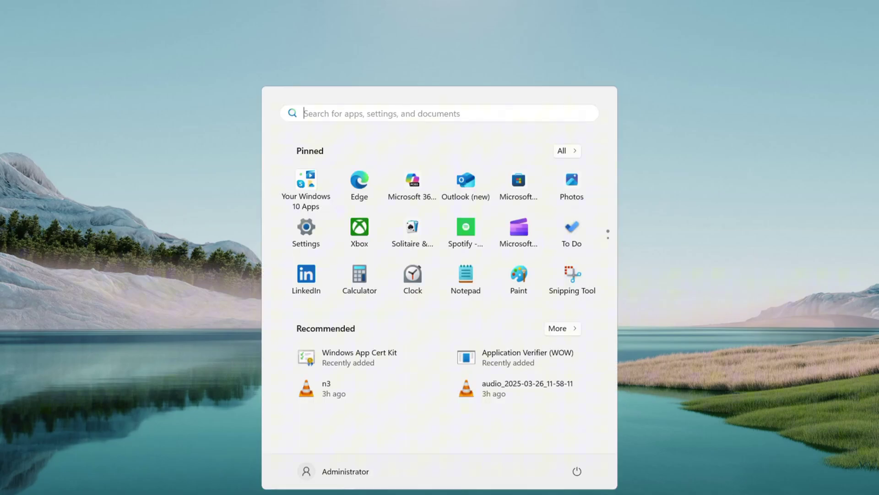
# Dismiss the Start power options and reach the Sound dialog in Control Panel
pyautogui.click(577, 473)
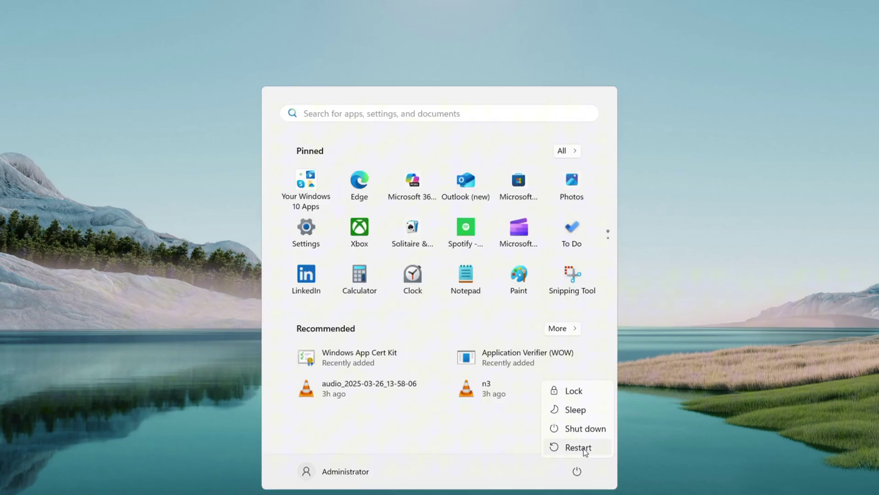
pyautogui.press('Escape')
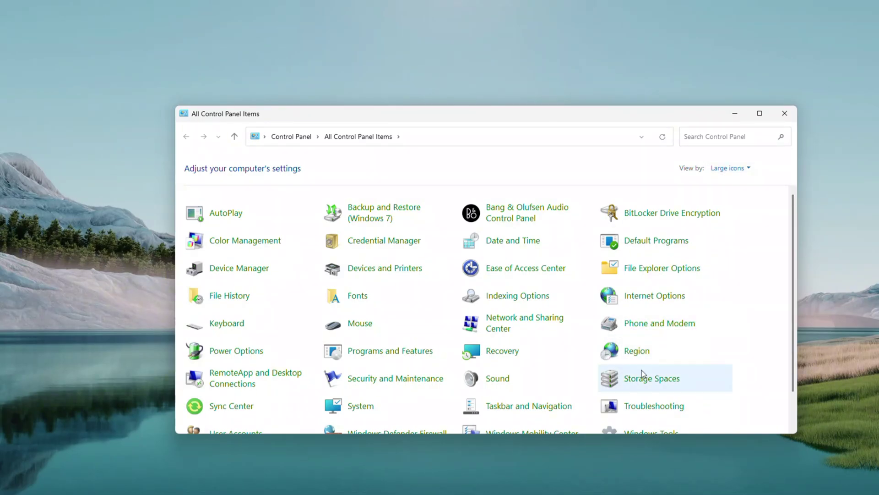
pyautogui.scroll(-1, 640, 375)
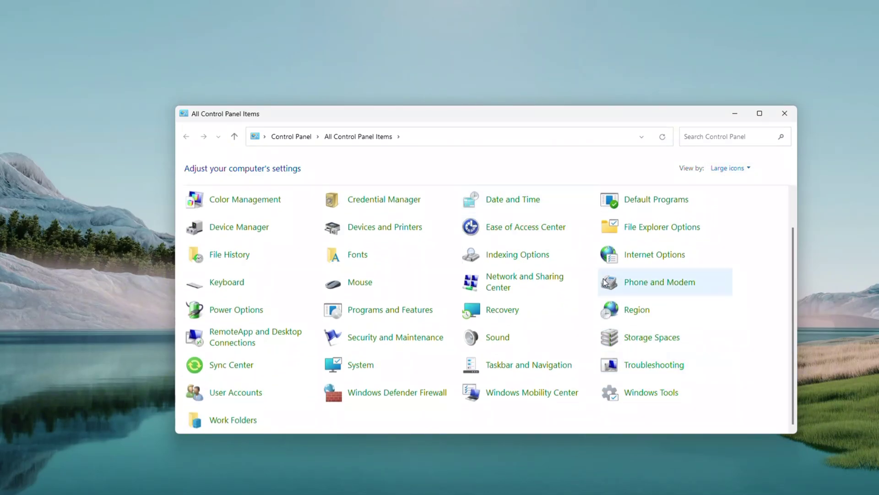
pyautogui.click(495, 338)
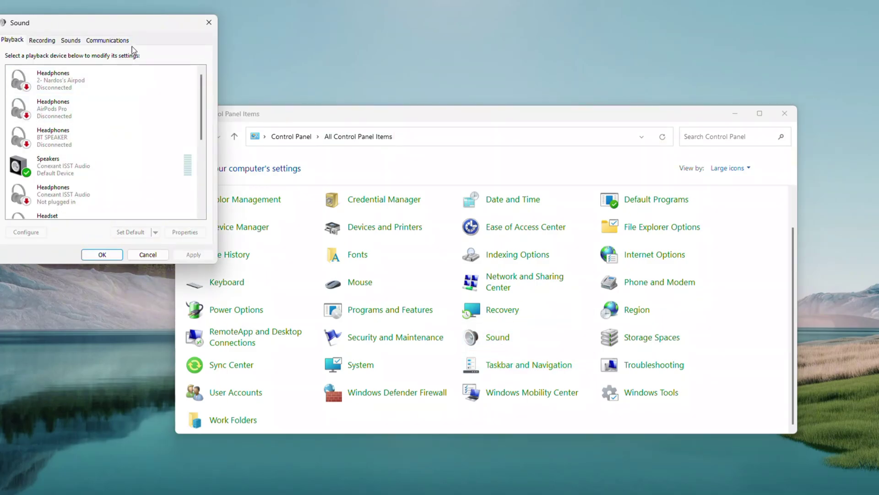
# Reposition the Sound dialog, select Speakers, and show the recording devices list
pyautogui.moveTo(131, 21); pyautogui.dragTo(209, 39)
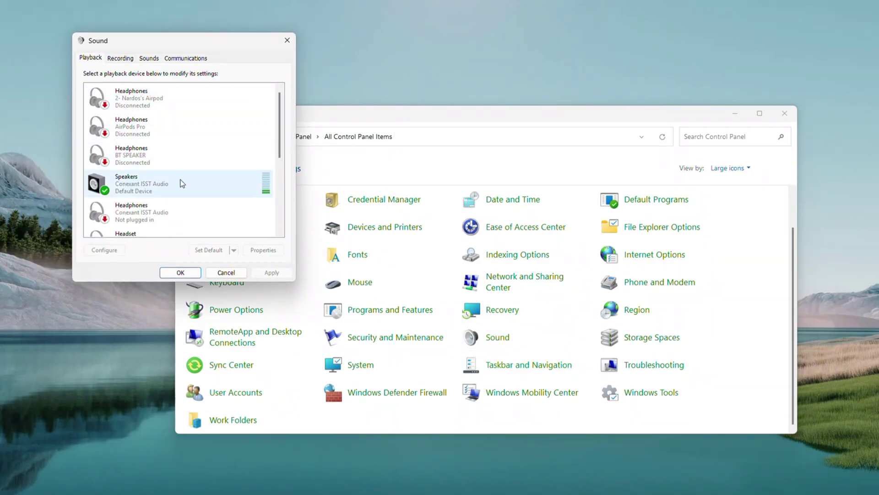
pyautogui.click(180, 183)
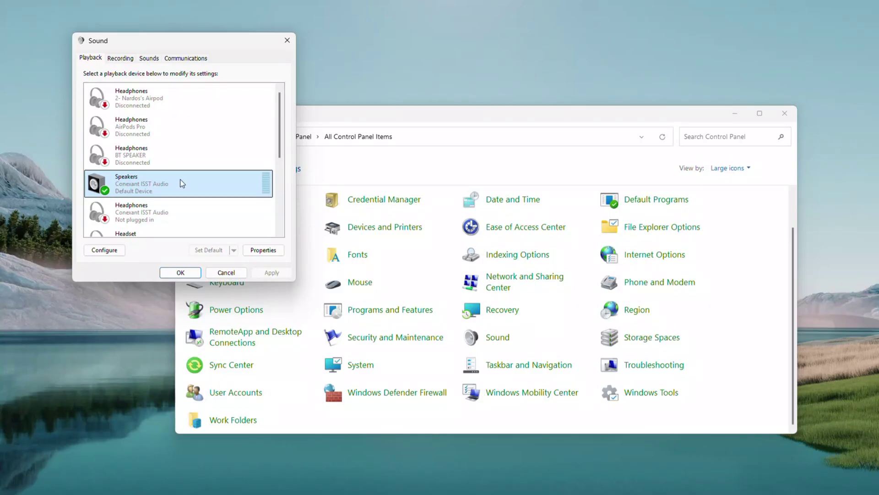
pyautogui.click(121, 58)
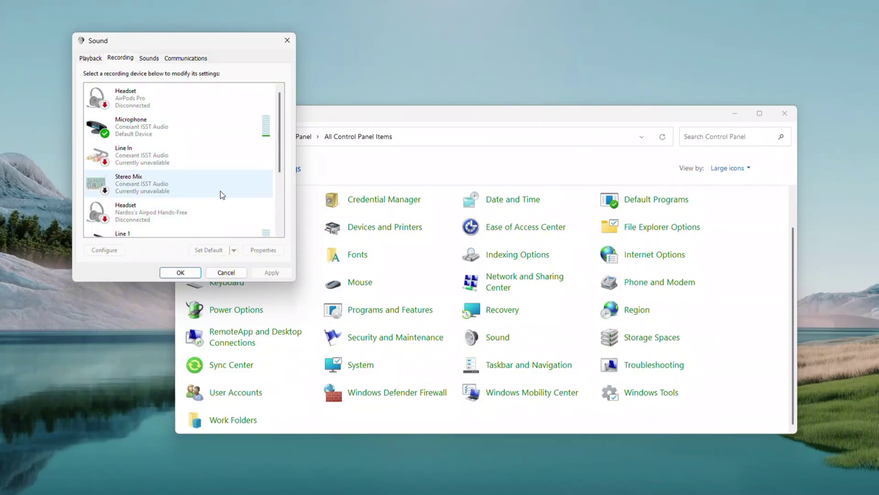
# Set Microphone (Conexant ISST Audio) as default communication device and review its remaining options
pyautogui.rightClick(223, 137)
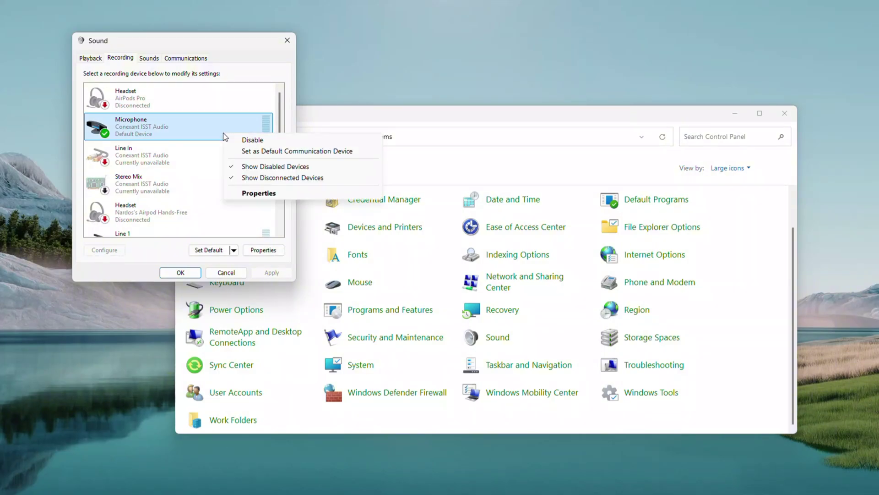
pyautogui.click(265, 154)
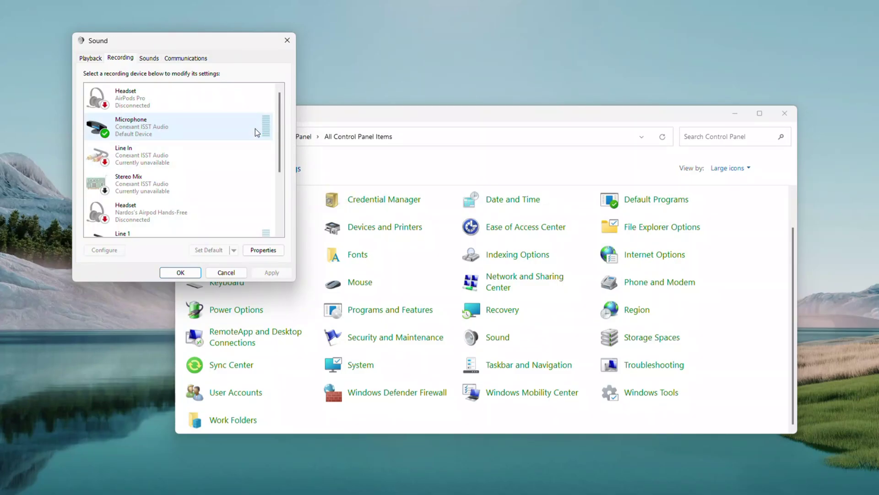
pyautogui.scroll(-2, 260, 168)
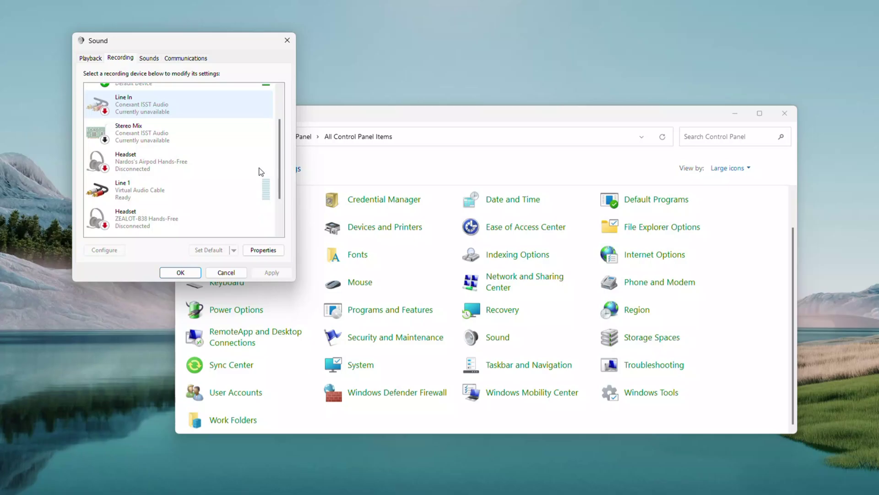
pyautogui.scroll(2, 259, 171)
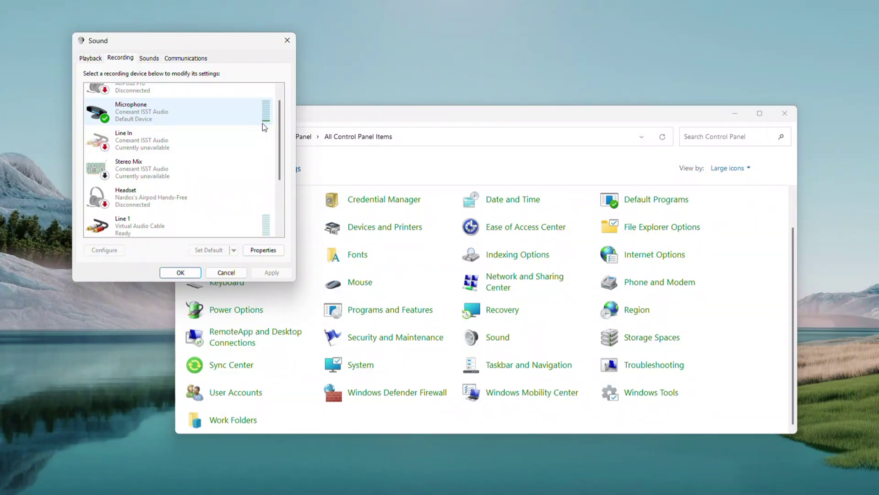
pyautogui.scroll(1, 250, 129)
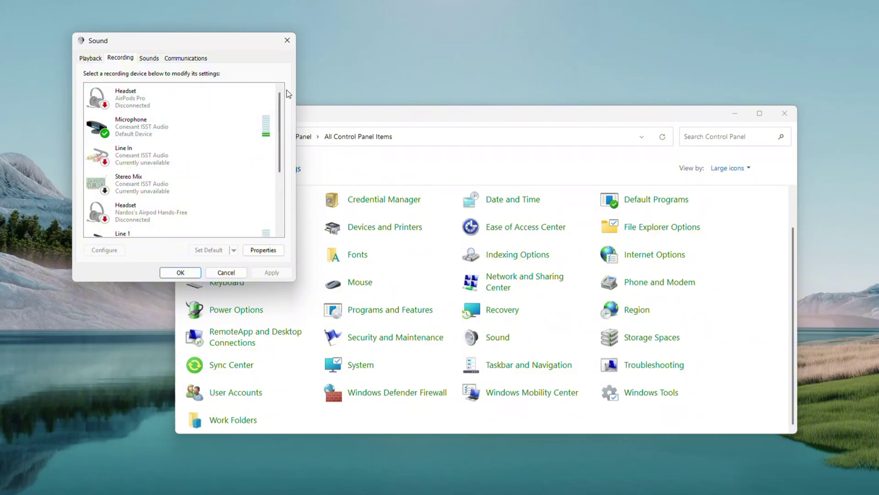
pyautogui.rightClick(252, 118)
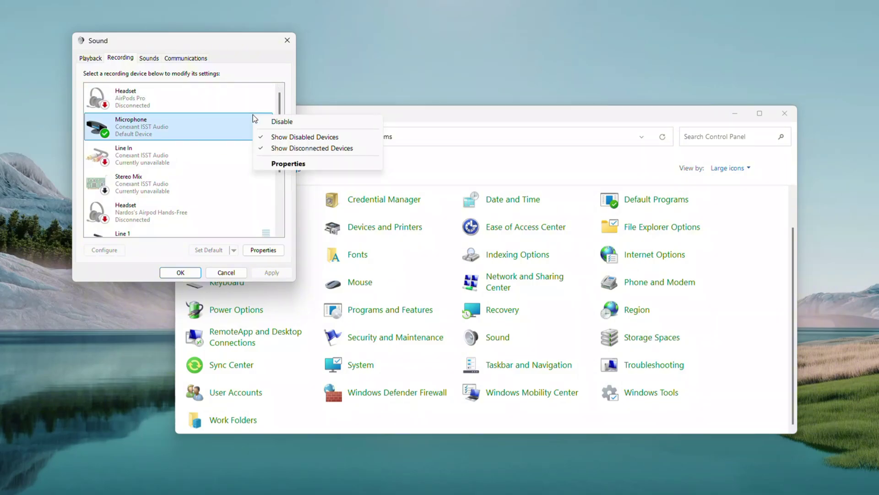
pyautogui.click(235, 122)
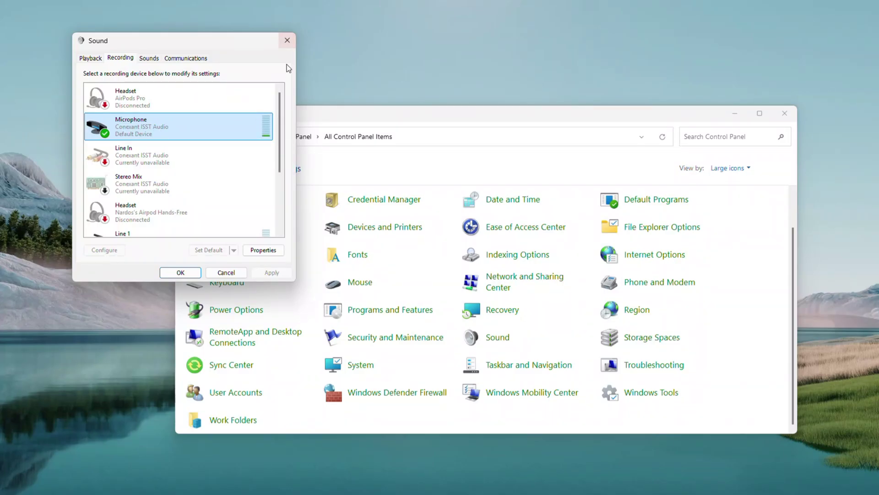
pyautogui.rightClick(238, 129)
pyautogui.click(211, 131)
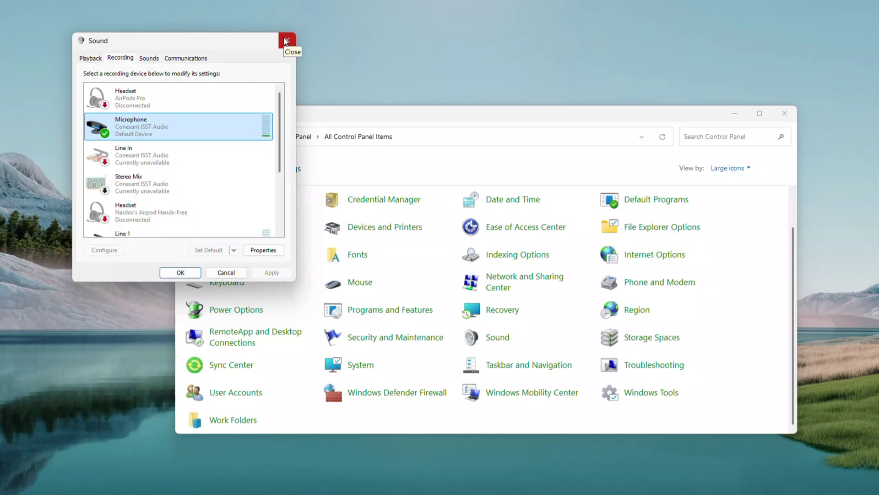
# Review the Speakers' context options on the Playback list, then close the Sound dialog
pyautogui.click(91, 57)
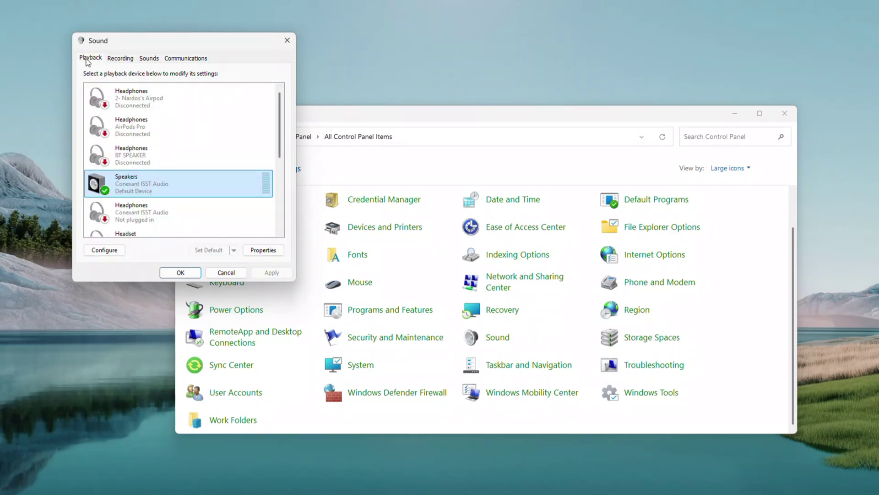
pyautogui.rightClick(240, 183)
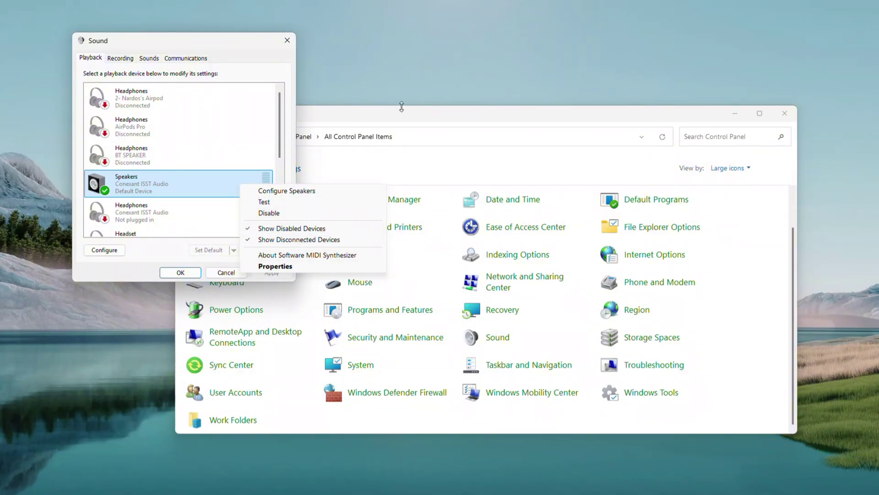
pyautogui.click(287, 41)
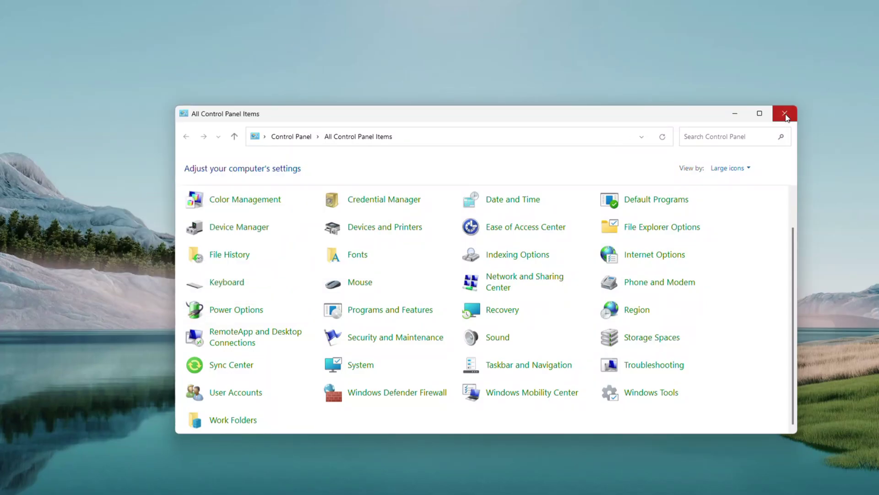